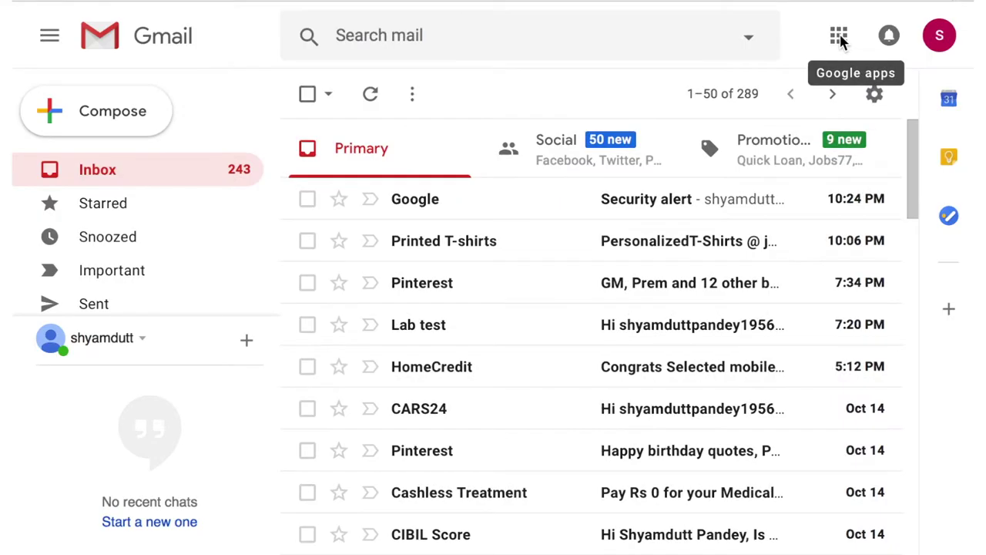
Go from the Google apps grid to the Google Account settings page.
left_click(840, 40)
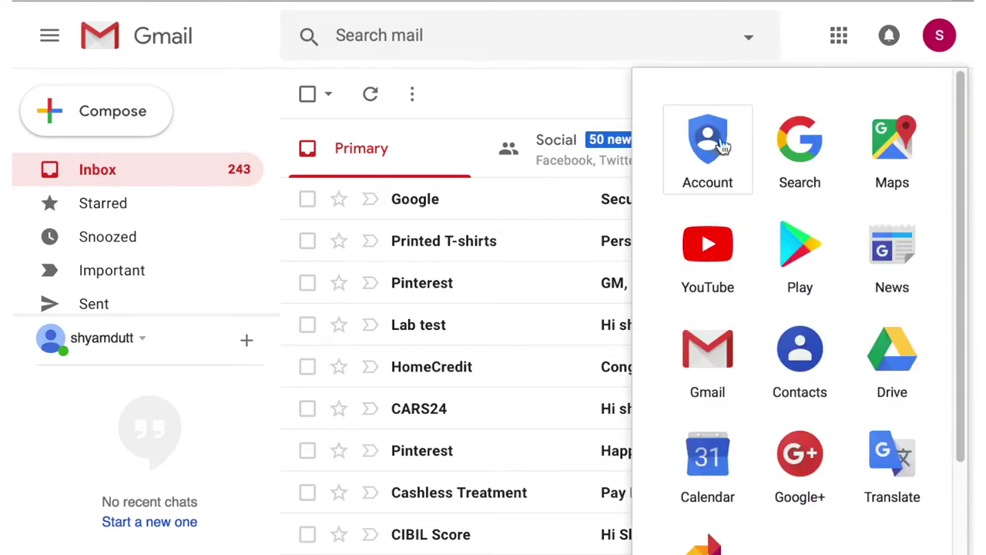
left_click(710, 154)
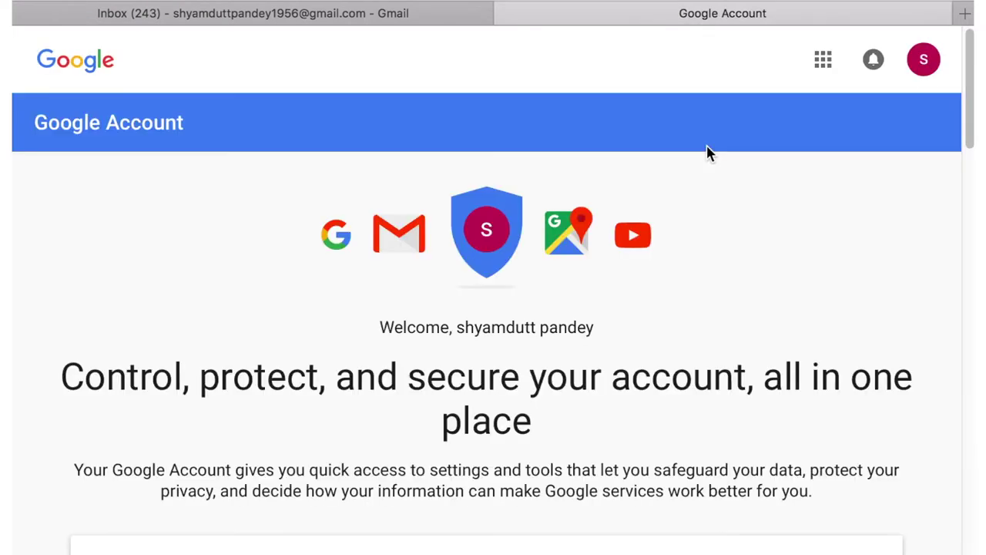
scroll(707, 147, "down", 5)
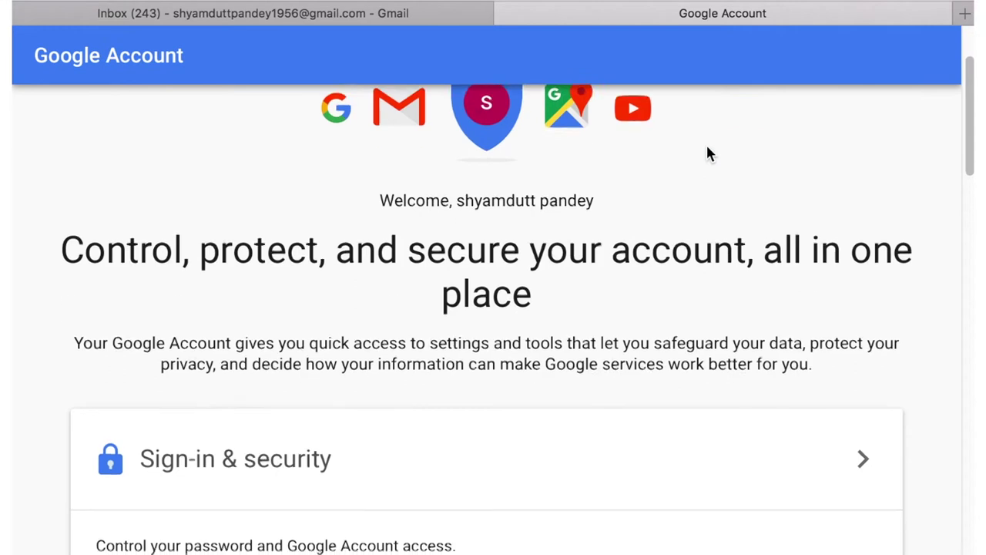
scroll(709, 154, "down", 4)
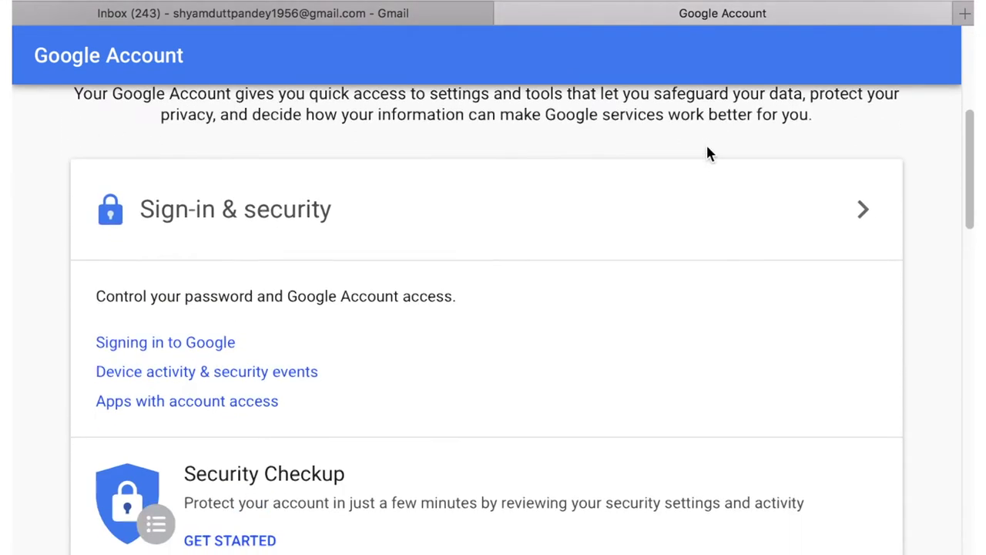
Show Sign-in & security and bring the 2-Step Verification row, currently Off, into view.
left_click(865, 154)
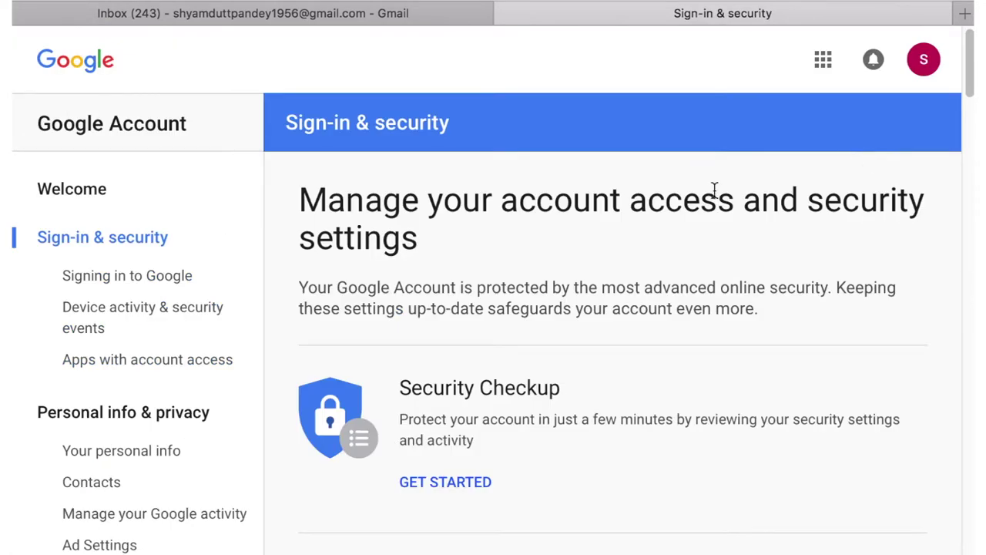
scroll(715, 194, "down", 3)
scroll(716, 200, "down", 6)
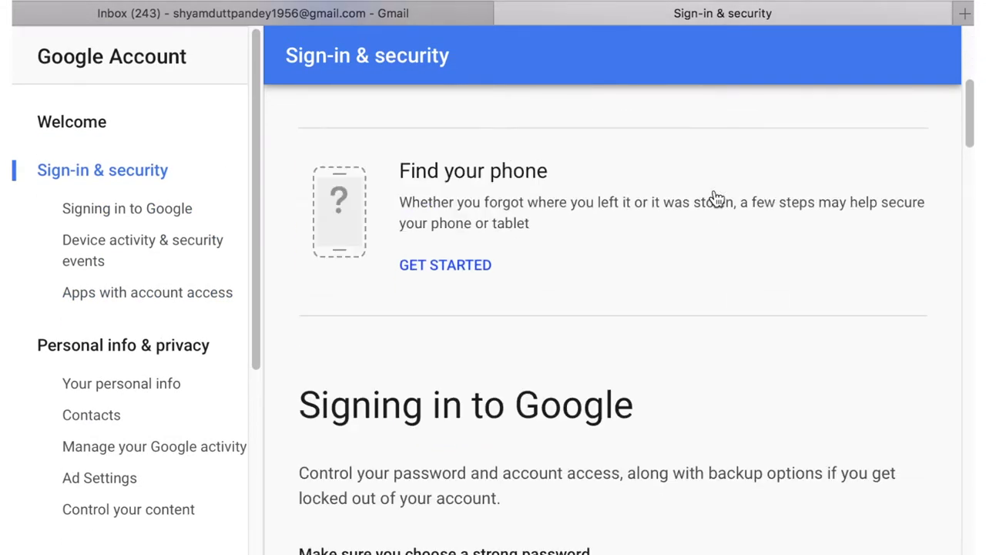
scroll(714, 190, "down", 6)
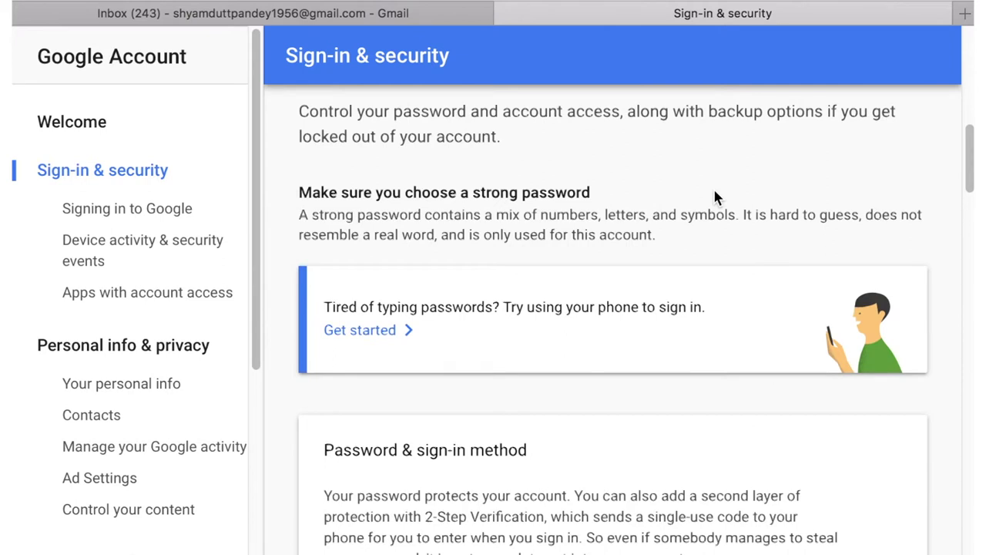
scroll(714, 197, "down", 3)
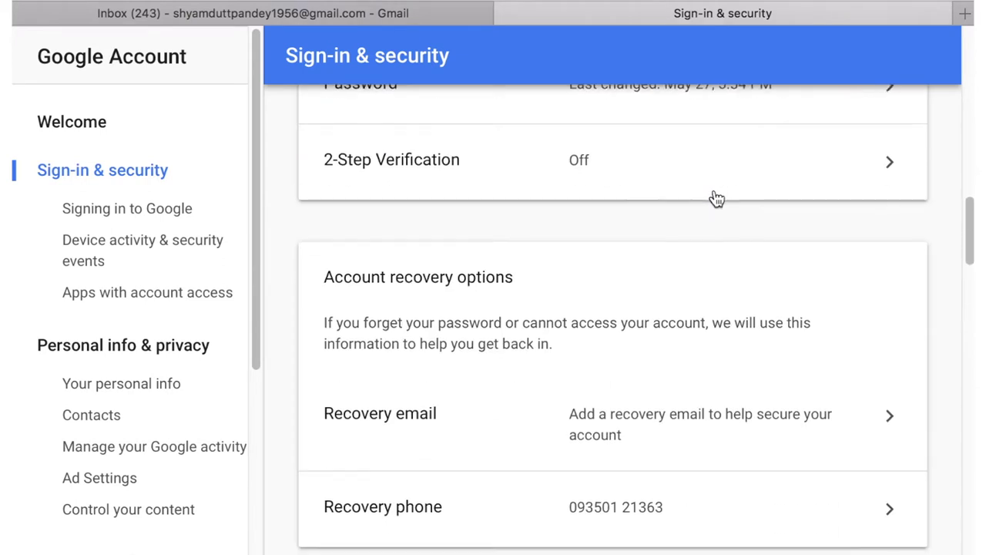
scroll(714, 197, "down", 1)
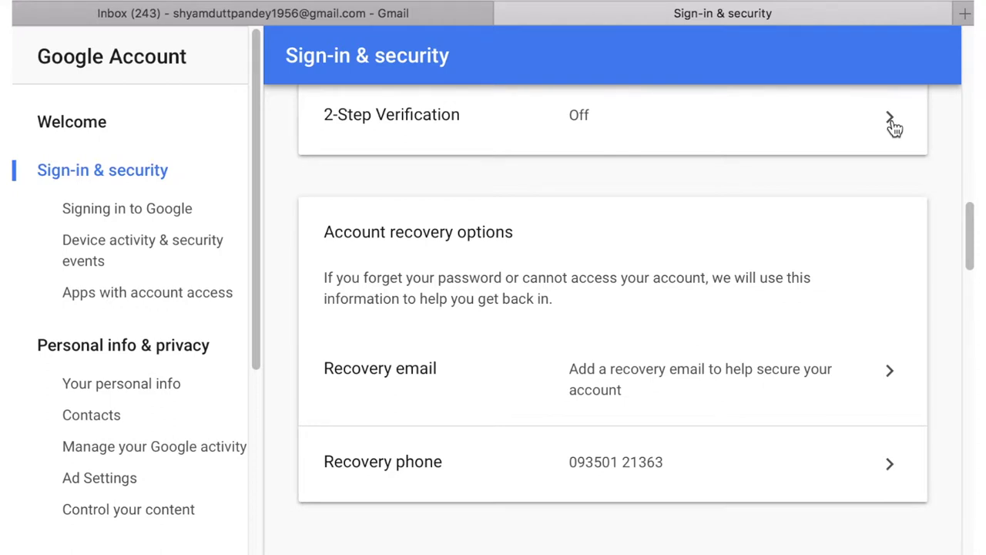
Begin 2-Step Verification setup and enter an India phone number, keeping Text message for codes.
left_click(892, 124)
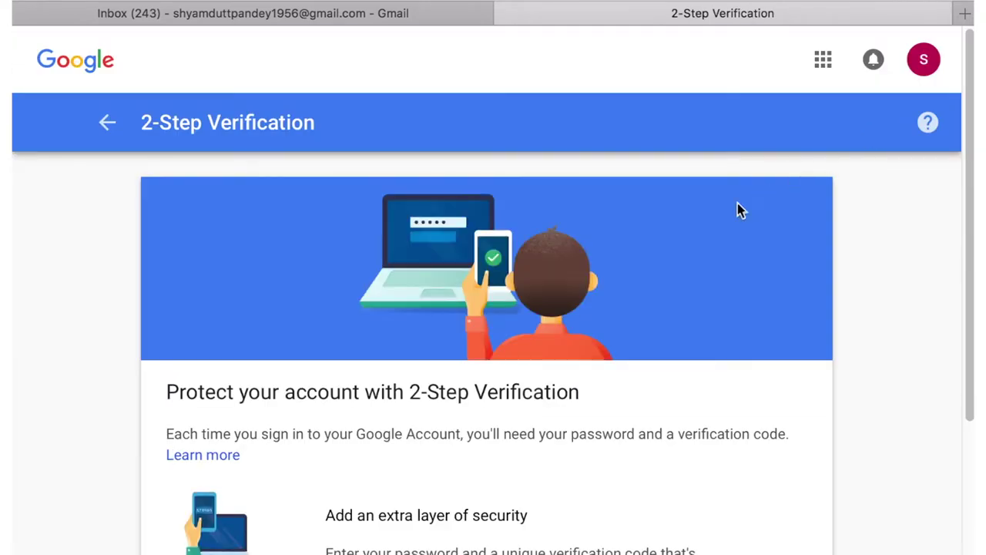
scroll(737, 206, "down", 2)
scroll(737, 211, "down", 2)
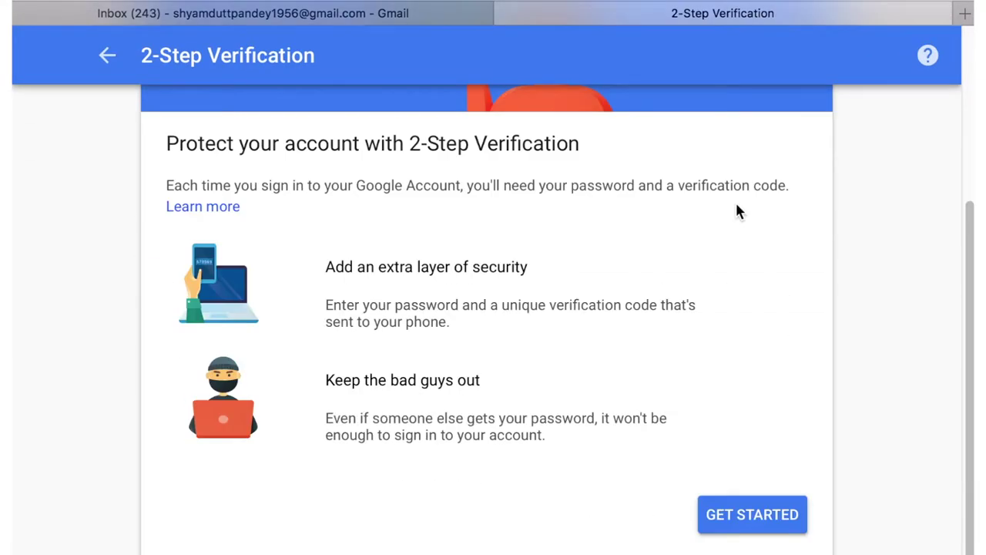
left_click(757, 514)
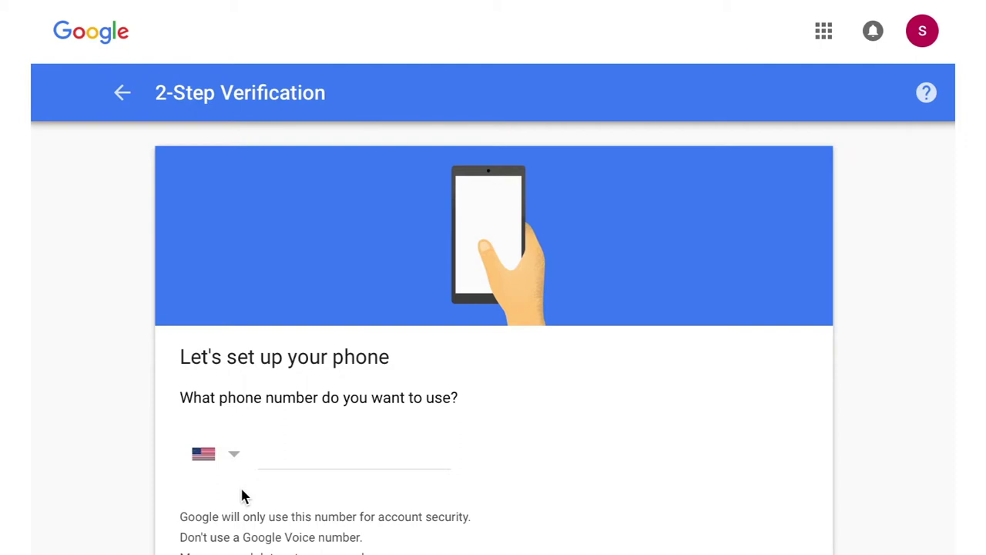
scroll(242, 493, "down", 2)
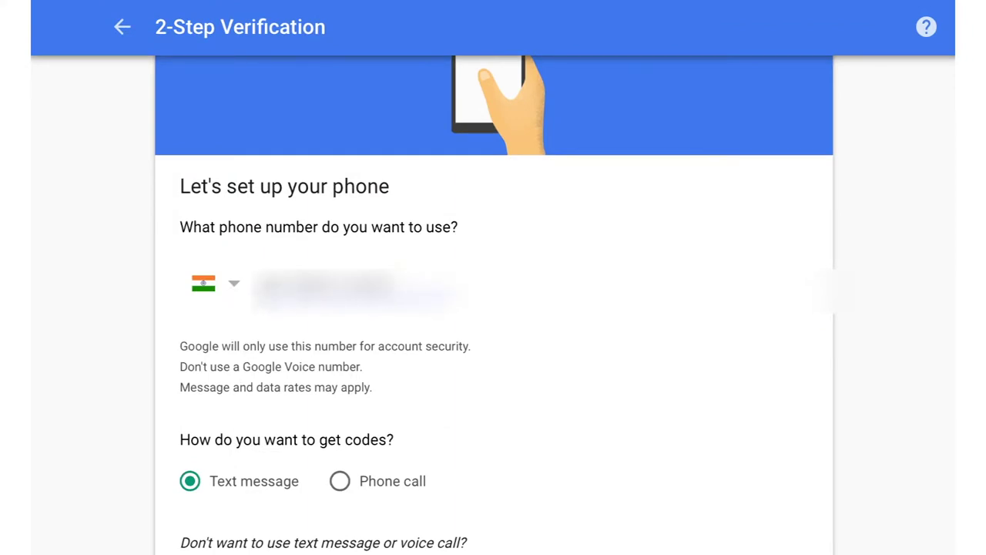
scroll(293, 395, "down", 3)
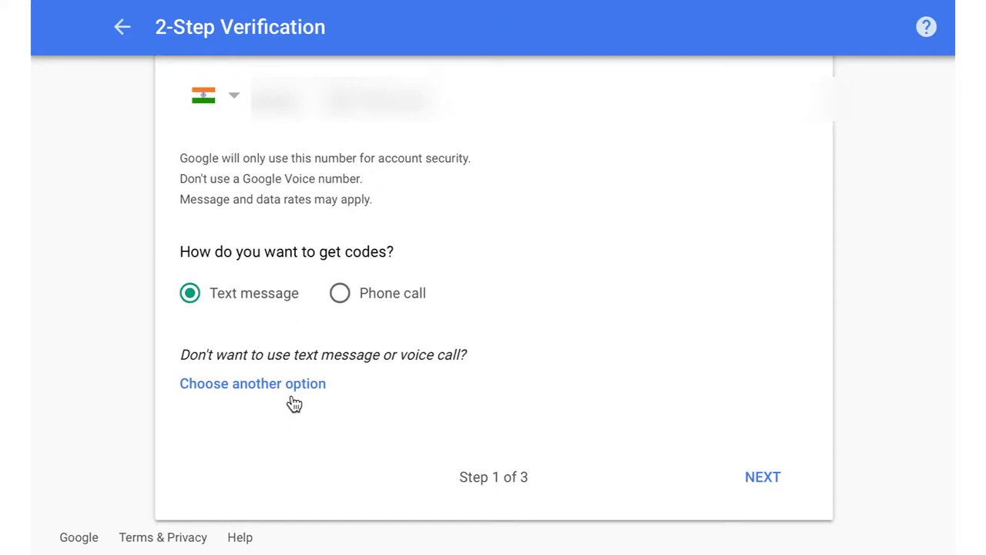
Have a code texted to the phone, enter the received verification code, and turn 2-Step Verification on.
left_click(763, 478)
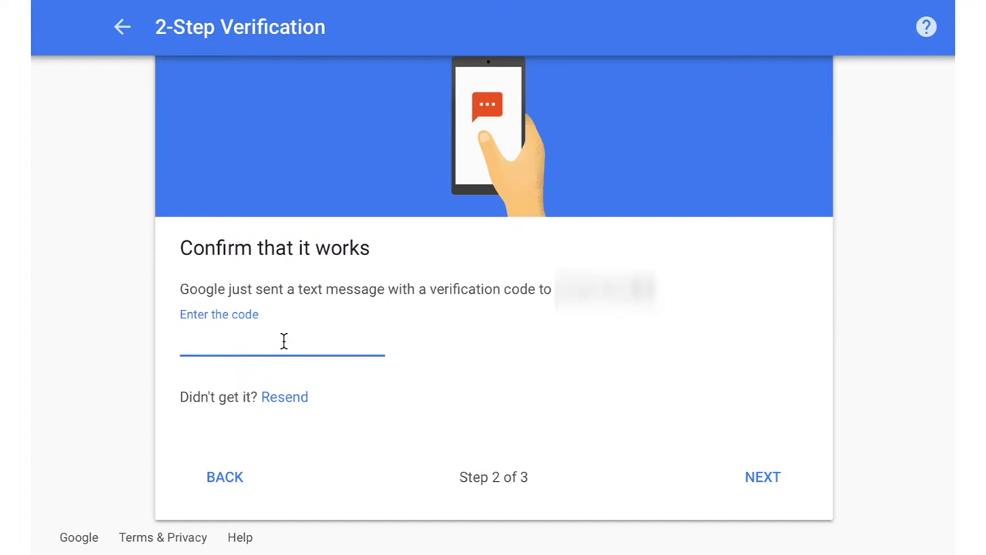
left_click(751, 478)
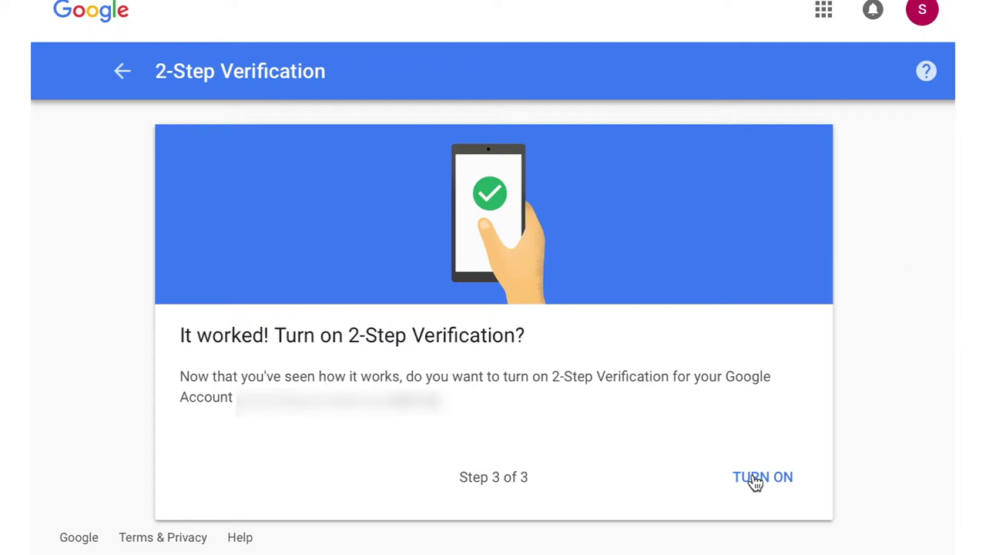
left_click(755, 478)
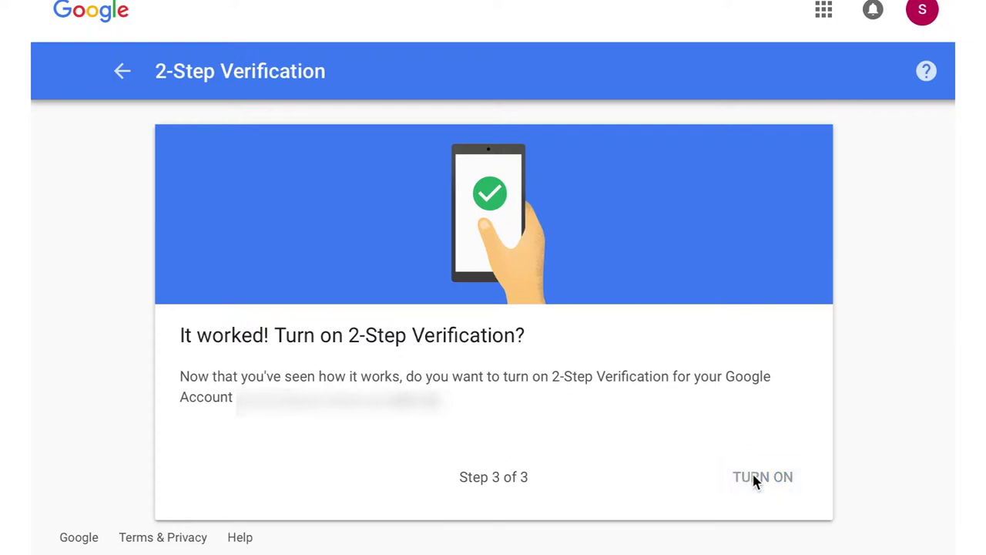
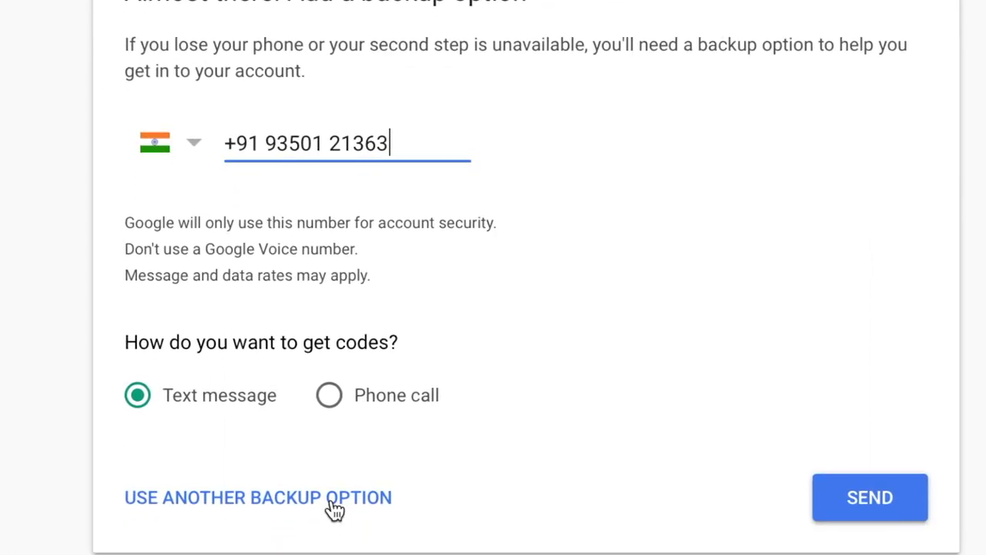
Switch the backup option to backup codes and confirm the codes have been saved.
left_click(335, 505)
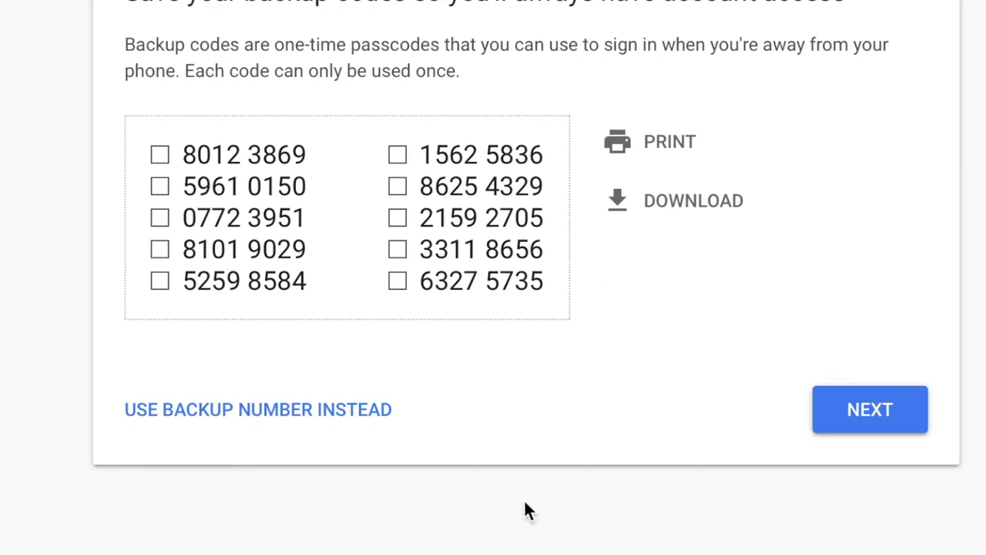
left_click(880, 426)
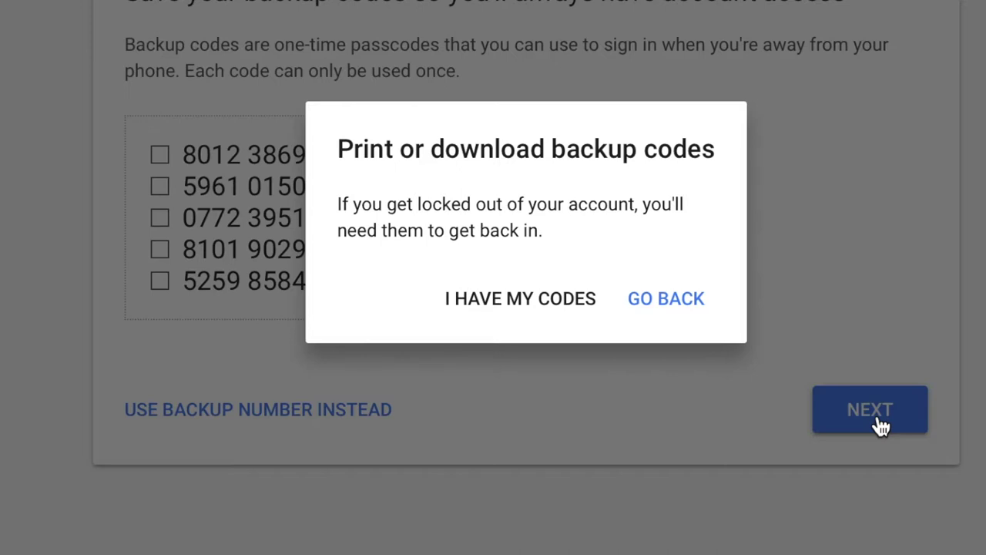
left_click(565, 314)
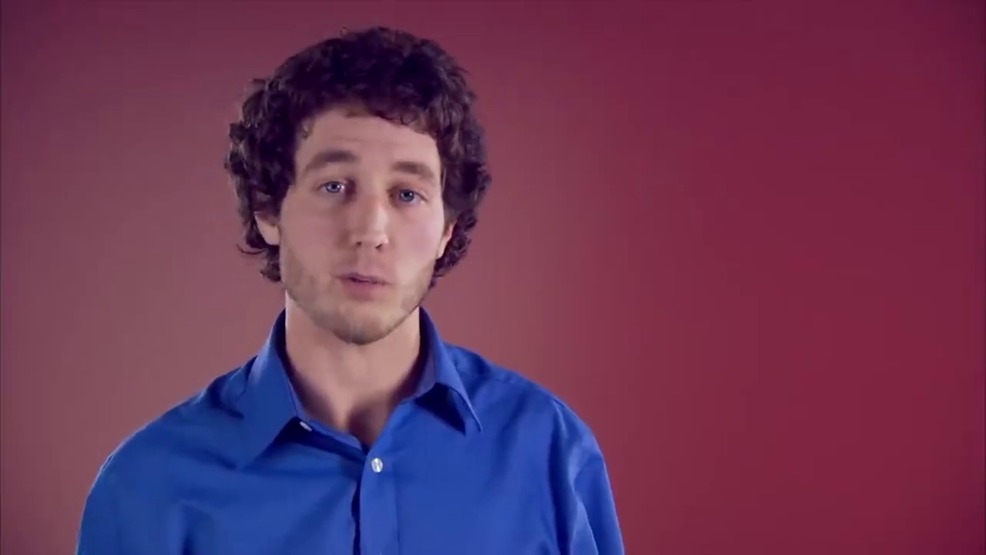
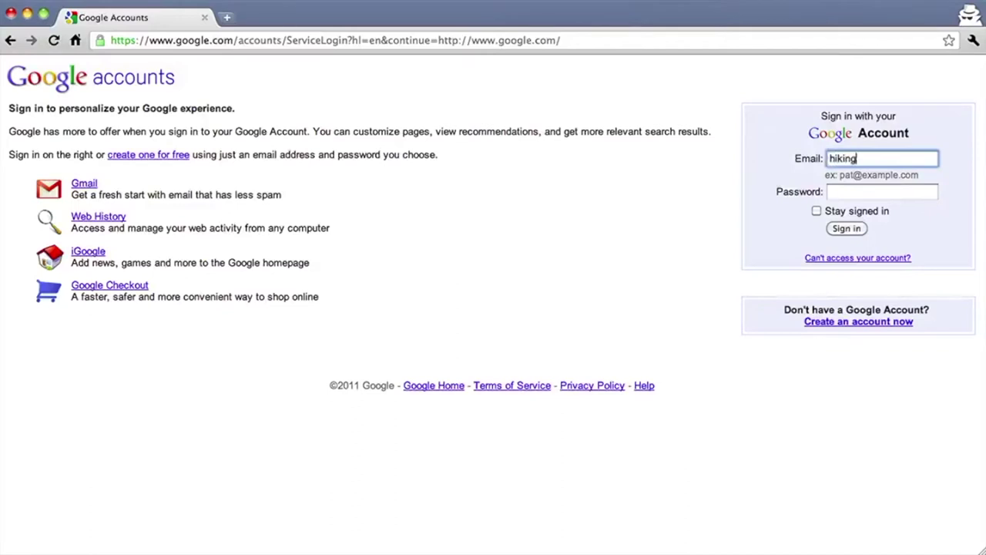
Sign in with the account email and password, then verify the texted code, remembering this computer for 30 days.
key("Tab")
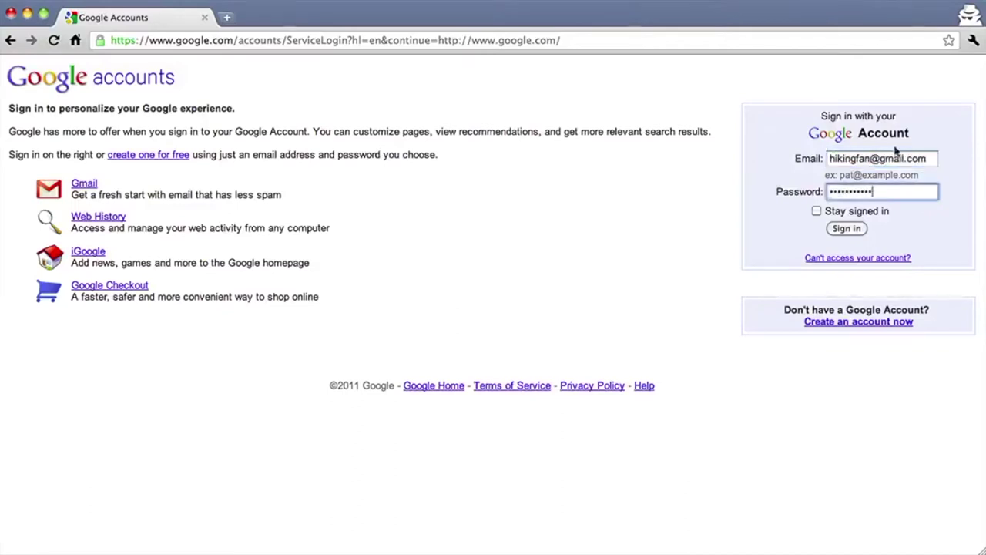
left_click(855, 228)
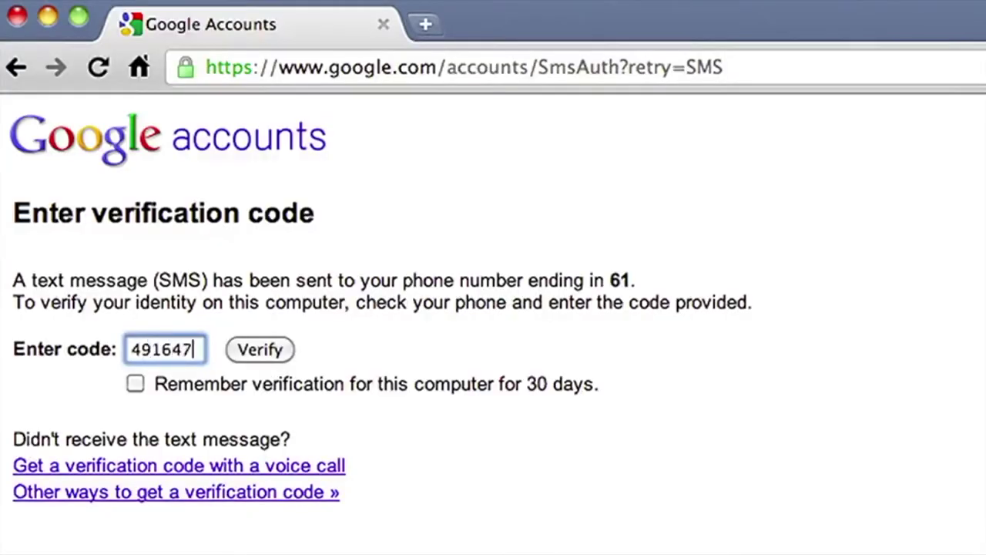
left_click(134, 384)
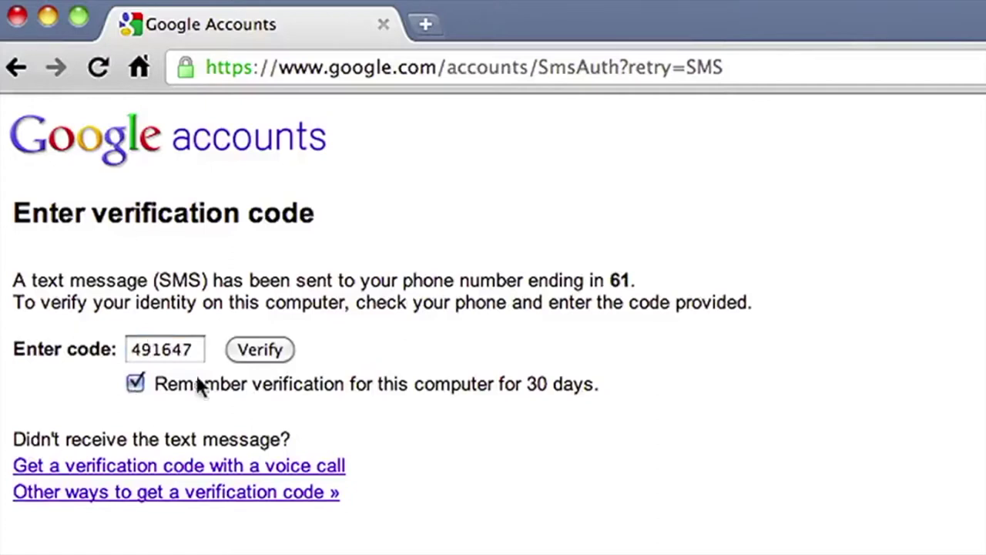
left_click(264, 350)
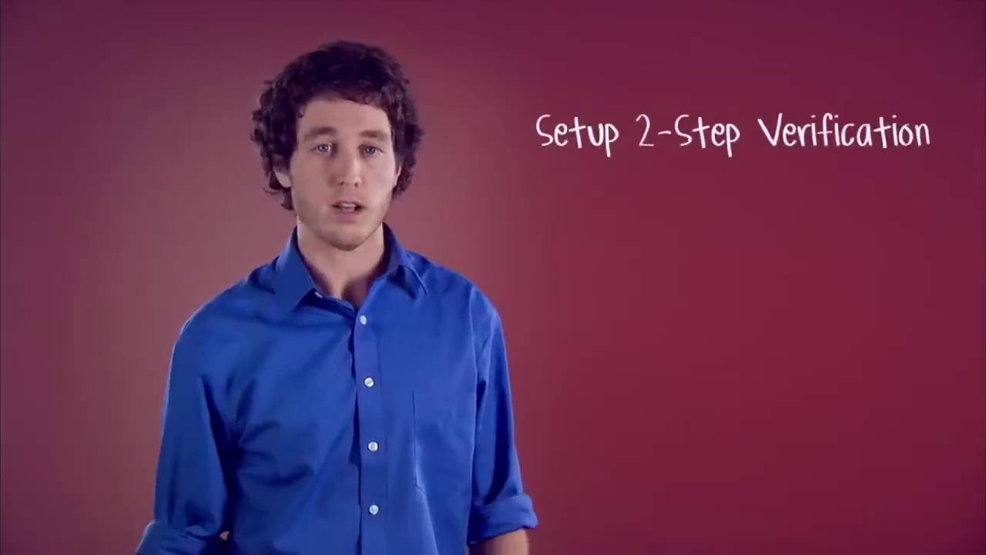
From the account menu's Account settings, start the 2-step verification setup.
left_click(907, 67)
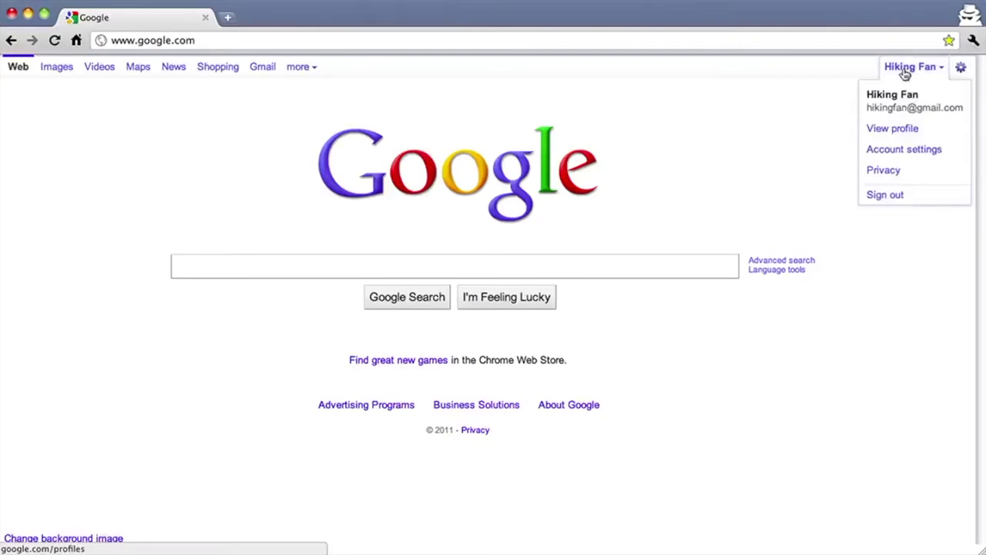
left_click(890, 153)
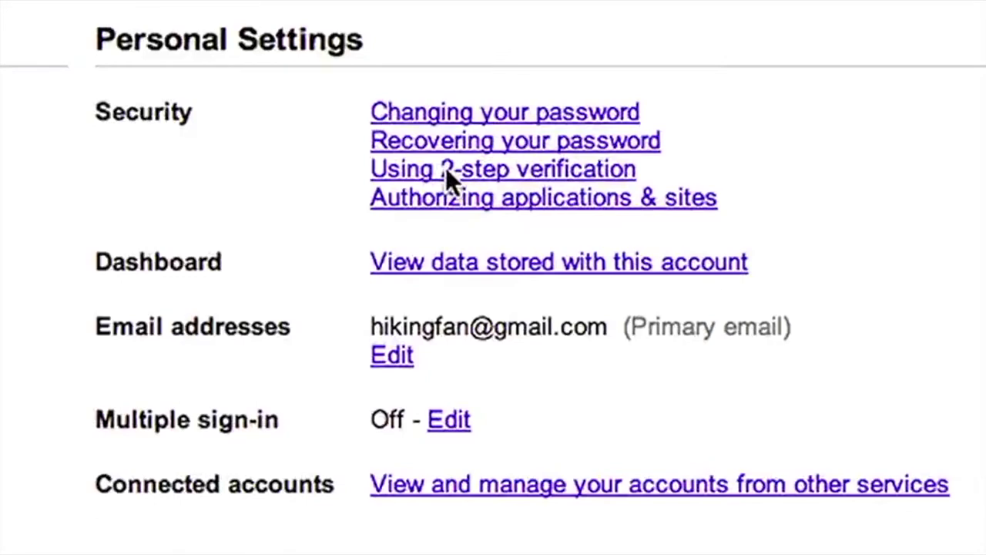
left_click(445, 169)
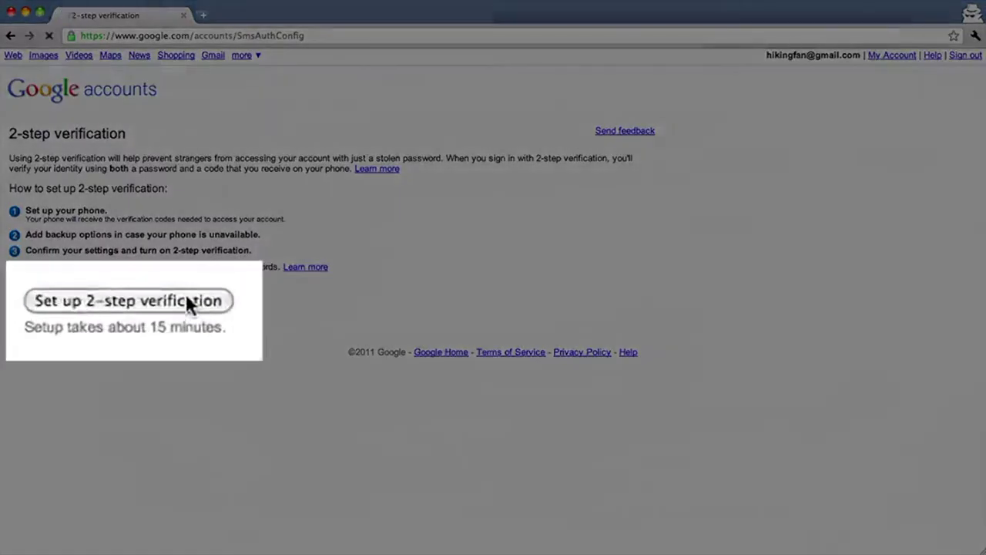
left_click(91, 303)
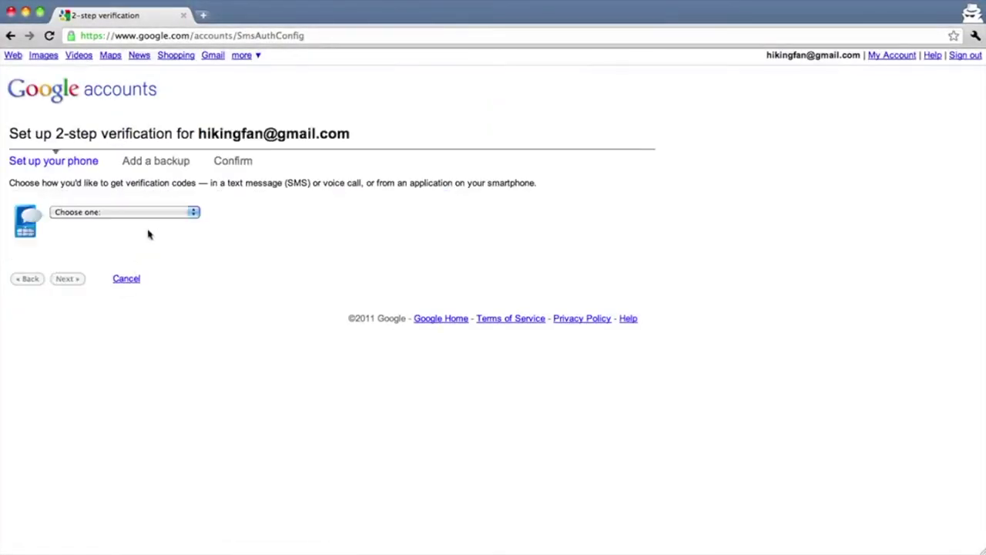
Open the 'Choose one:' list of ways to receive verification codes.
left_click(152, 212)
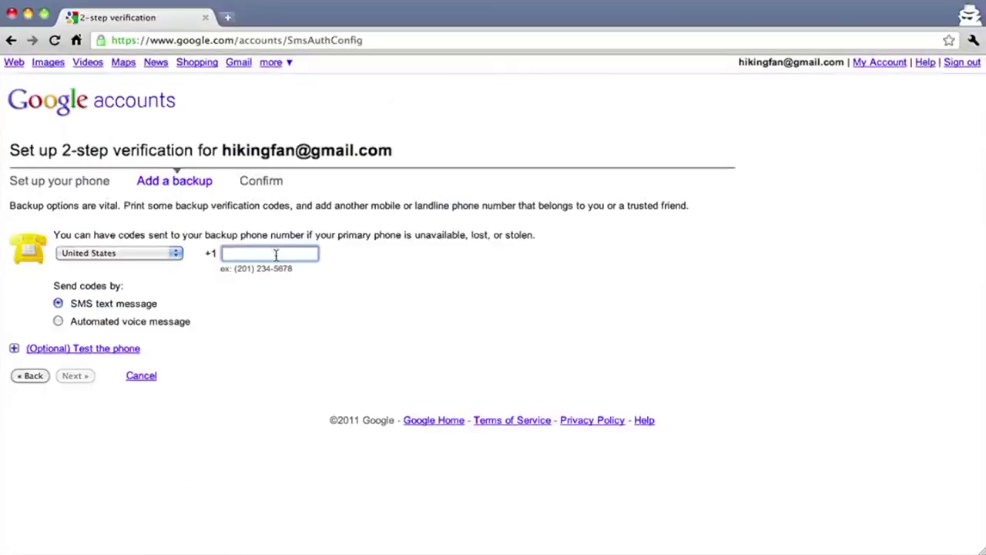
Enter the backup phone number in the Add a backup stage.
type("6502")
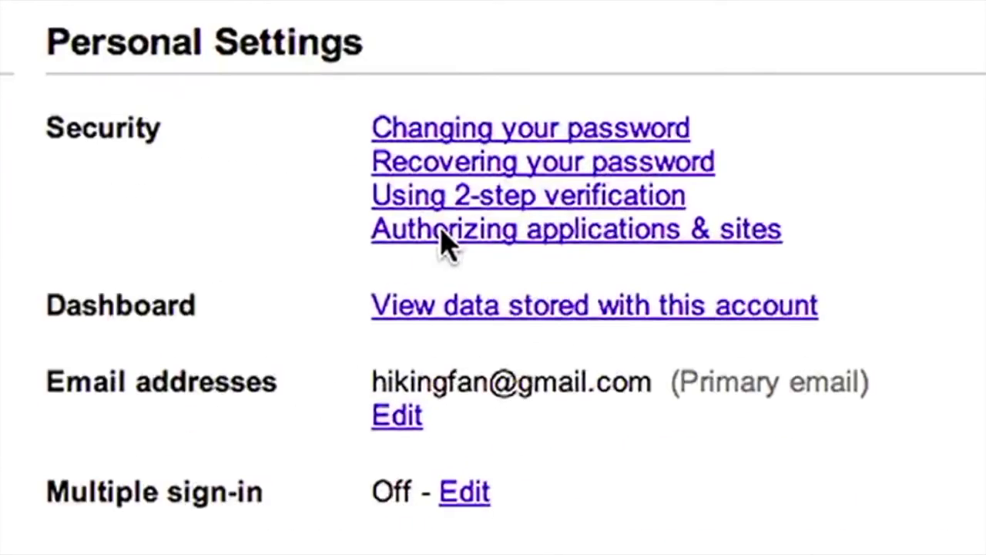
Generate an application-specific password named 'Gmail on my iPhone' under Authorizing applications & sites.
left_click(445, 242)
left_click(37, 367)
type("Gm")
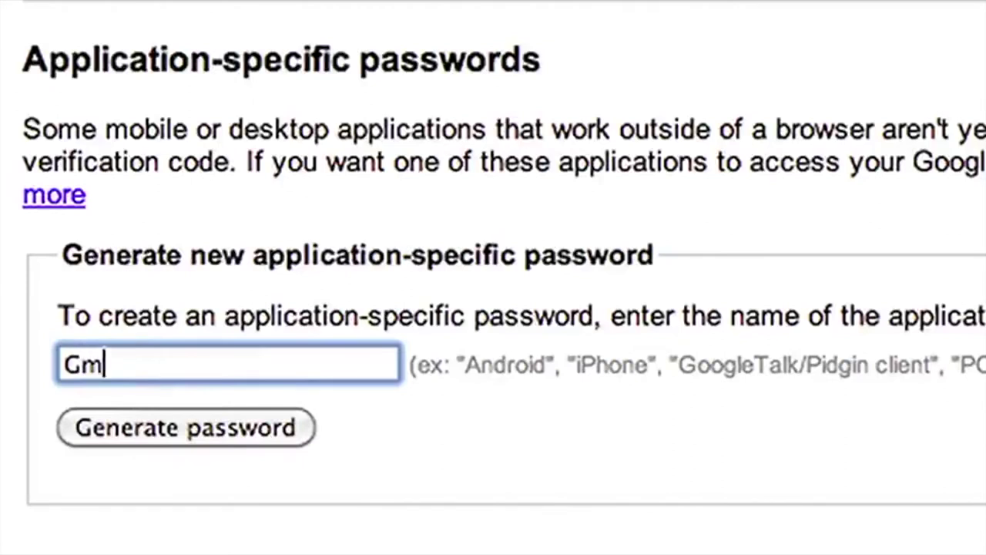
type("ail on my iPhone")
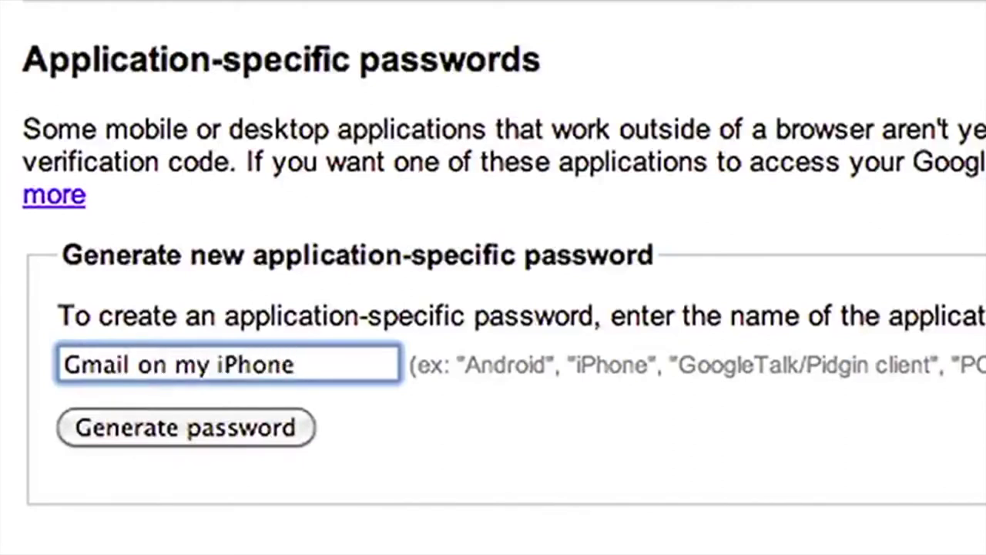
left_click(73, 427)
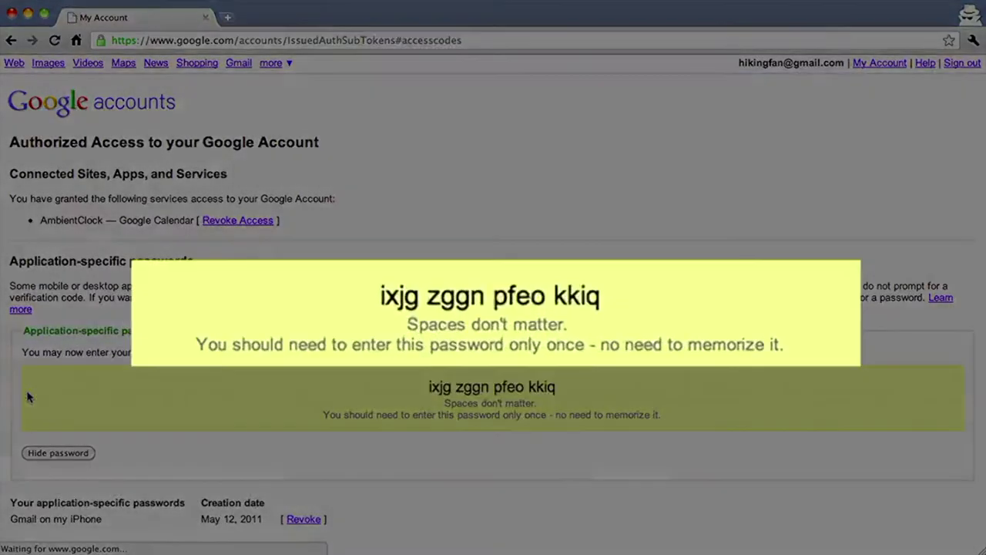